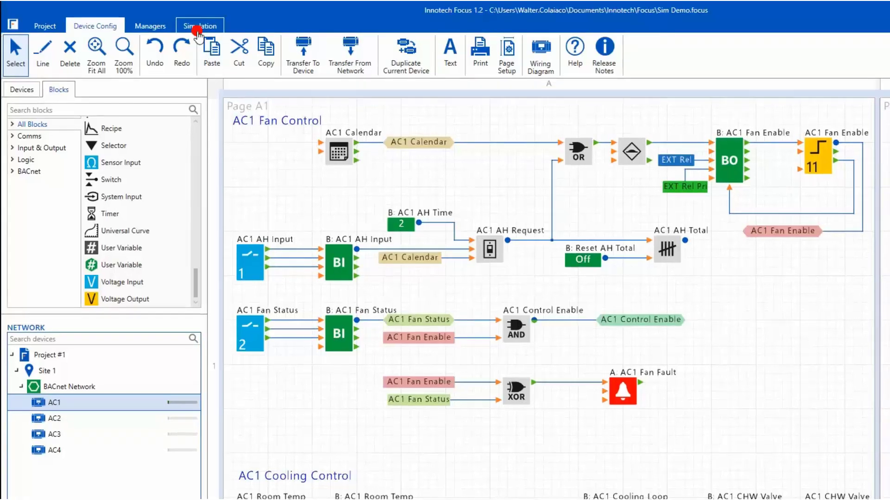
- Start running the simulation of the AC1 device configuration
left_click(198, 27)
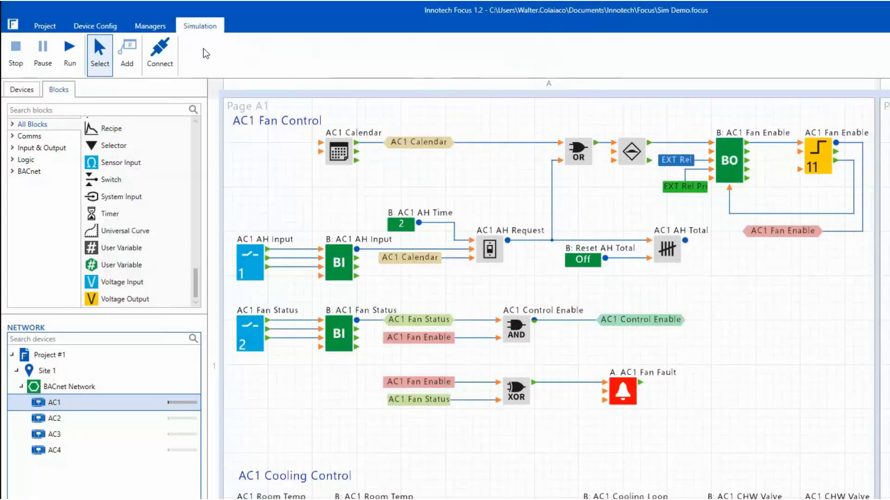
left_click(68, 51)
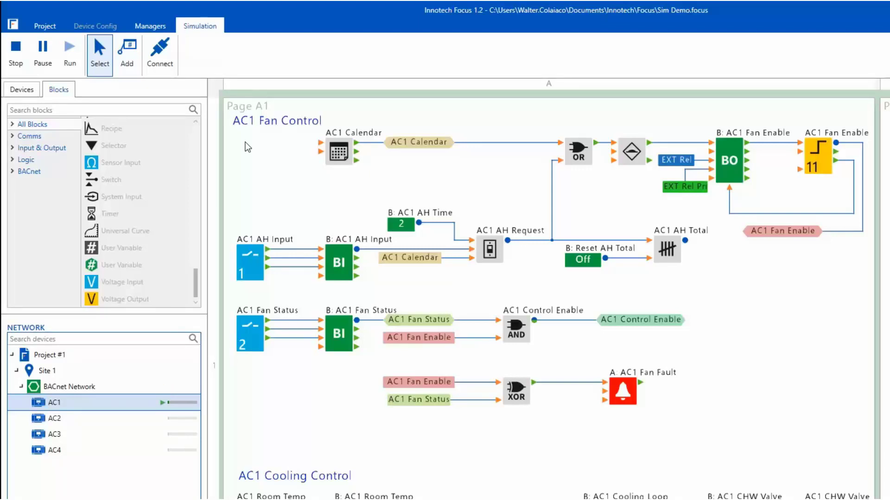
scroll(345, 239, "down", 4)
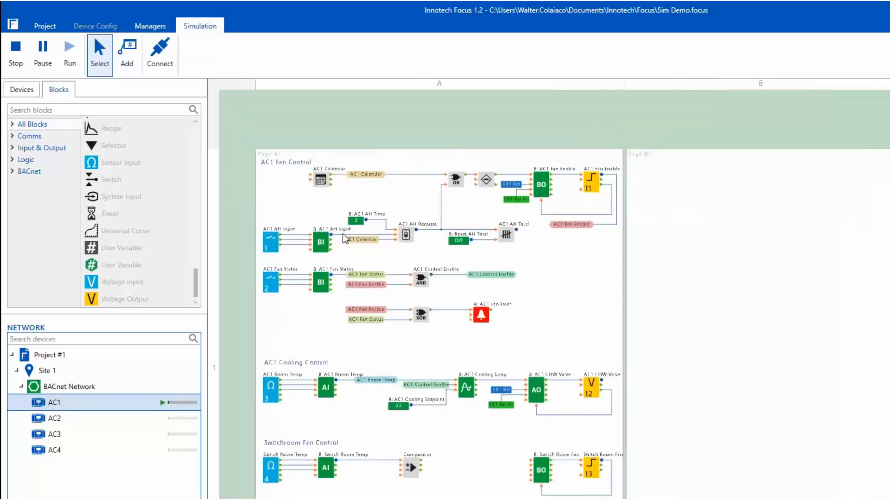
scroll(345, 238, "up", 4)
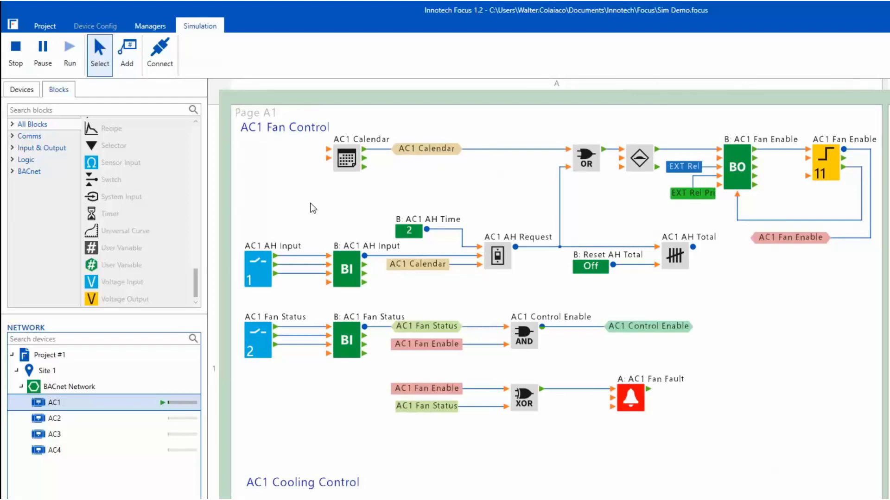
- Add simulation watches to the AC1 Calendar, Fan Enable, AH Input, Fan Status, Control Enable and Fan Fault block outputs
left_click(126, 53)
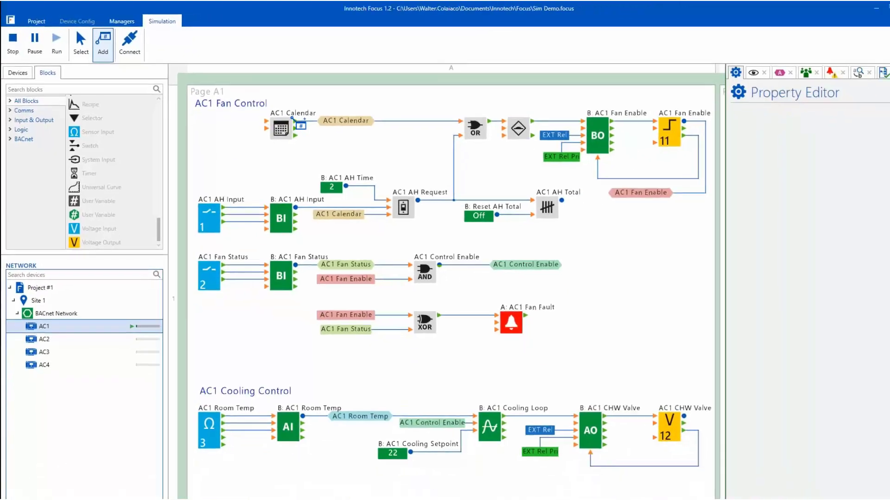
mouse_move(505, 143)
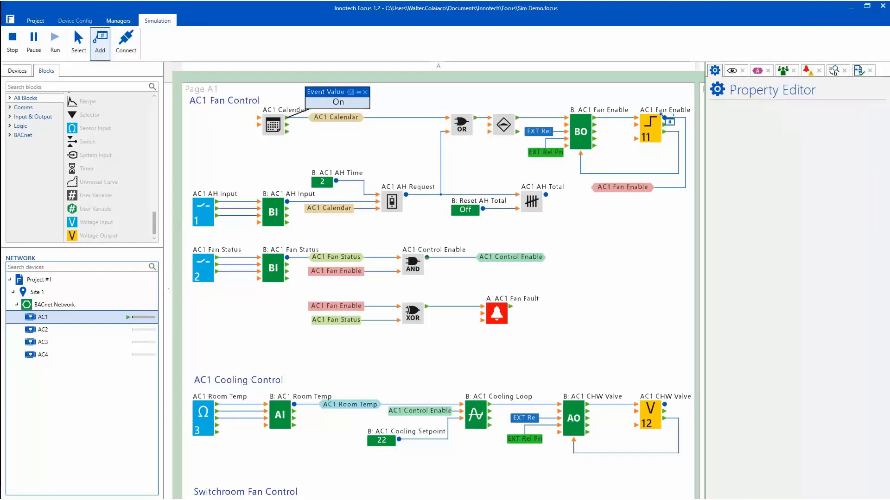
mouse_move(680, 106)
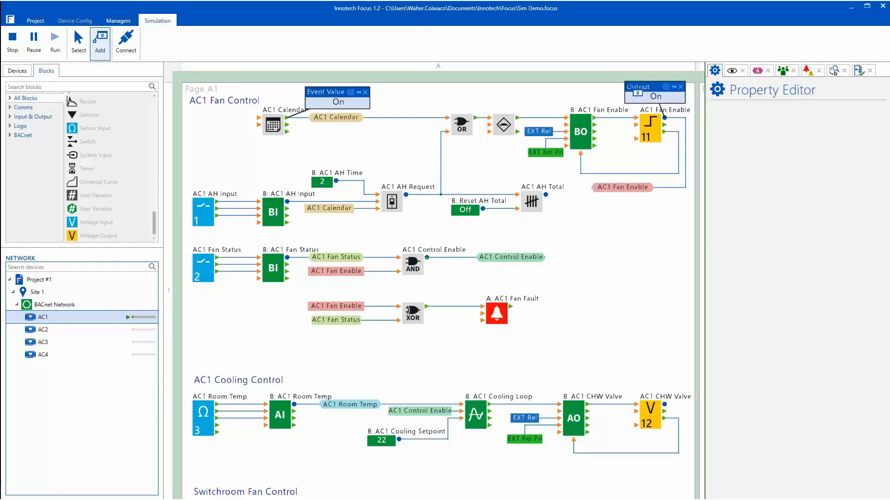
mouse_move(290, 205)
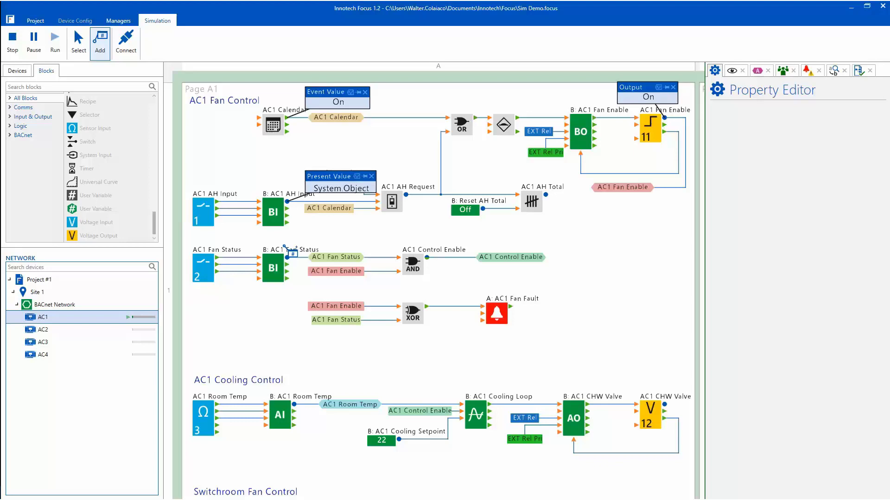
mouse_move(290, 257)
mouse_move(427, 257)
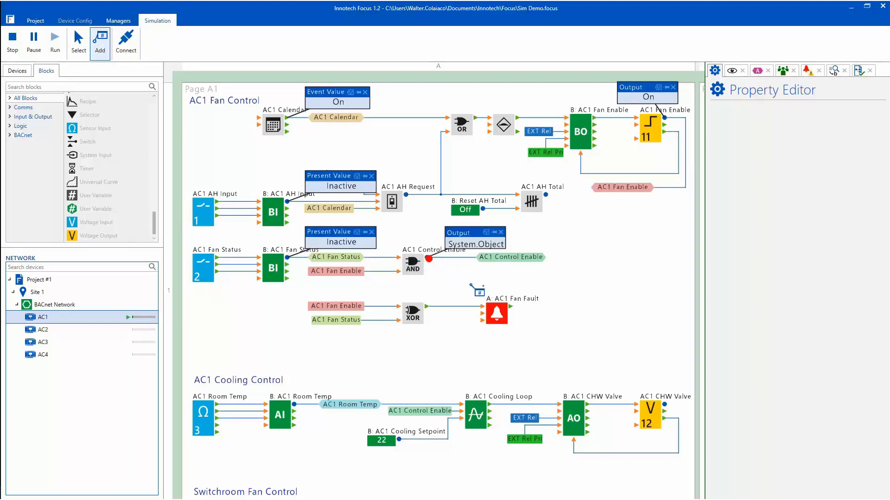
mouse_move(546, 293)
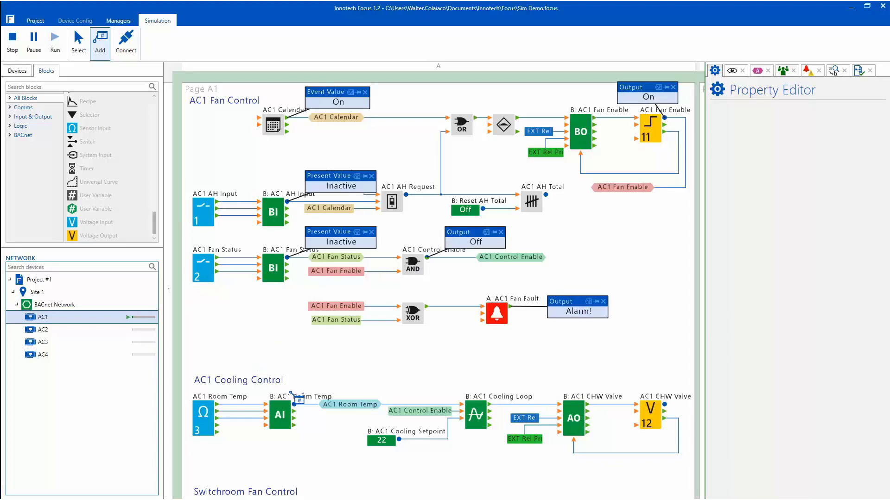
- Add simulation watches to the AC1 Room Temp and Cooling Setpoint present values and the AC1 CHW Valve output
mouse_move(292, 401)
mouse_move(396, 438)
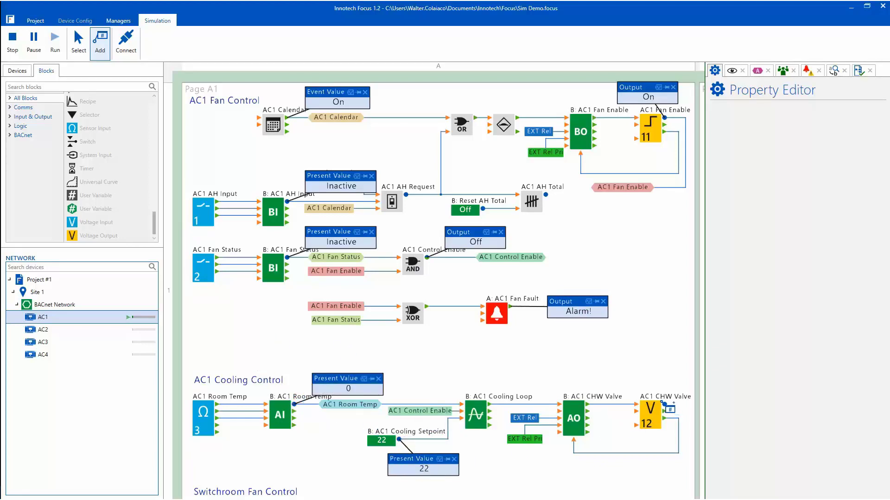
mouse_move(695, 387)
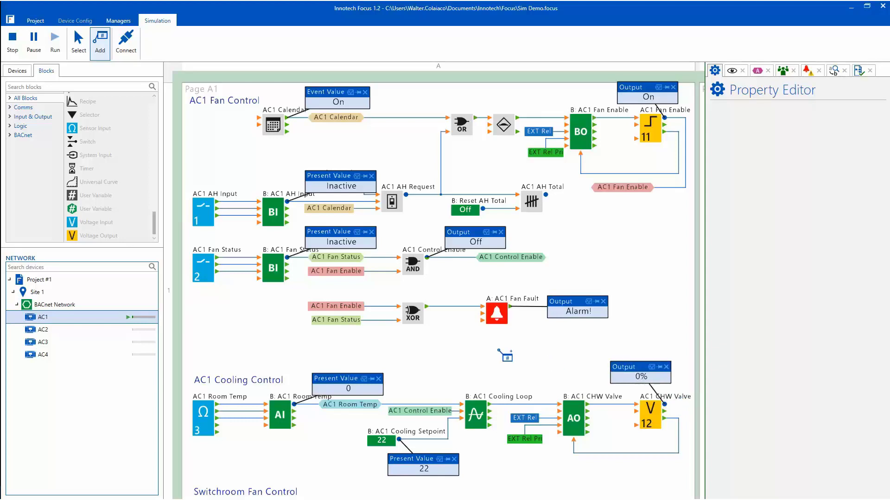
key("Escape")
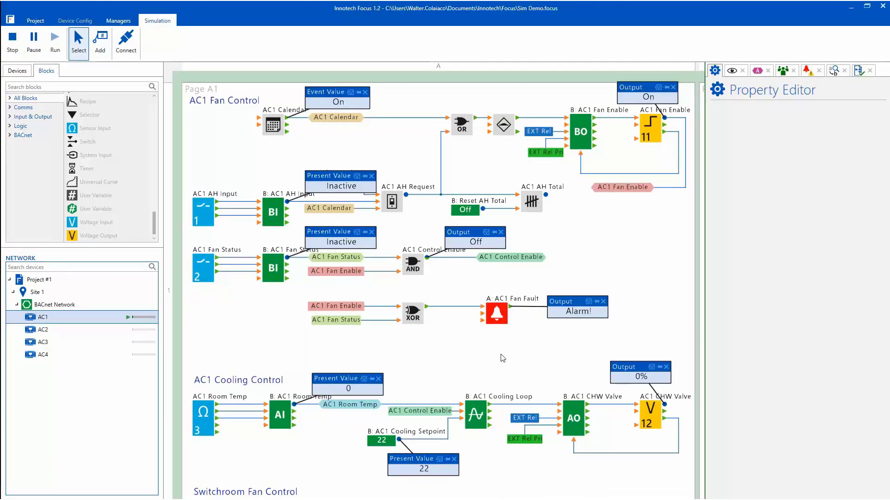
- Inspect the properties of the AC1 Fan Fault alarm, the AC1 AH Request latch and the Reset AH Total variable
left_click(496, 316)
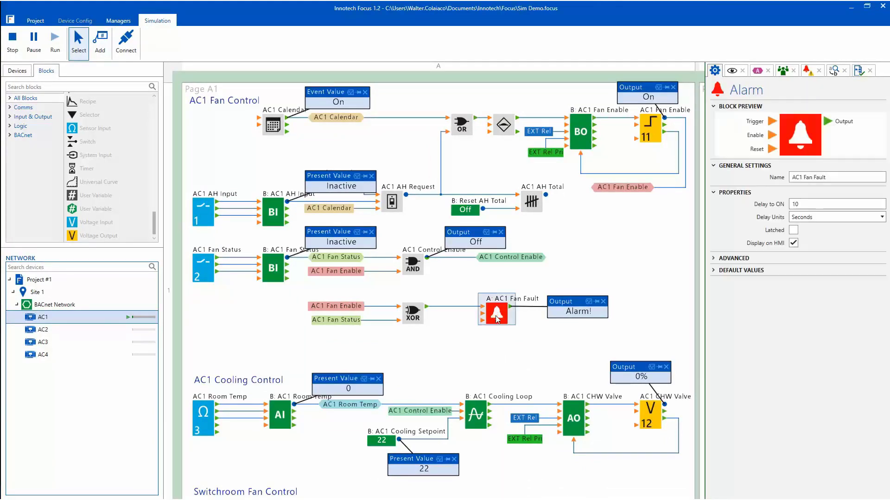
left_click(395, 202)
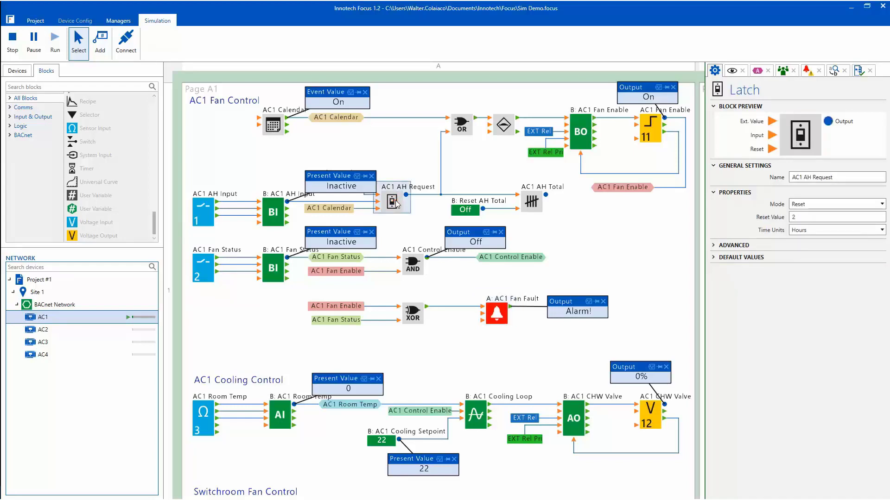
left_click(463, 211)
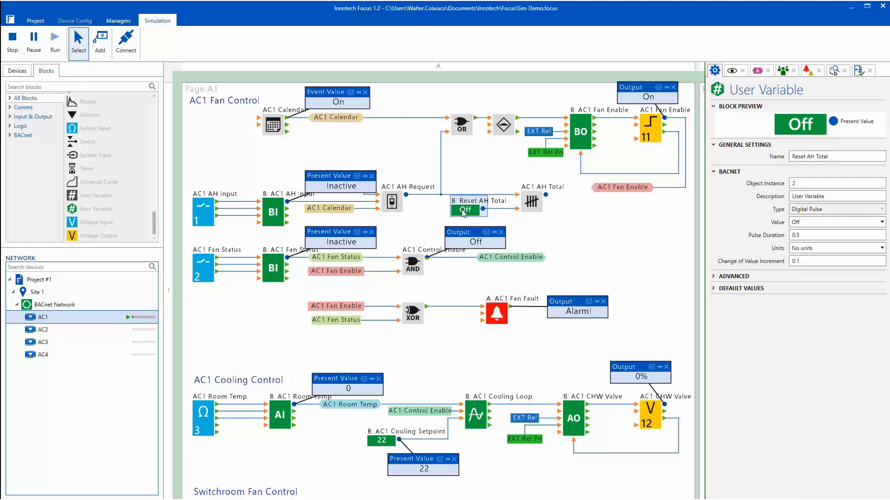
- Set the simulated initial value of the AC1 Fan Status digital input to On
left_click(199, 270)
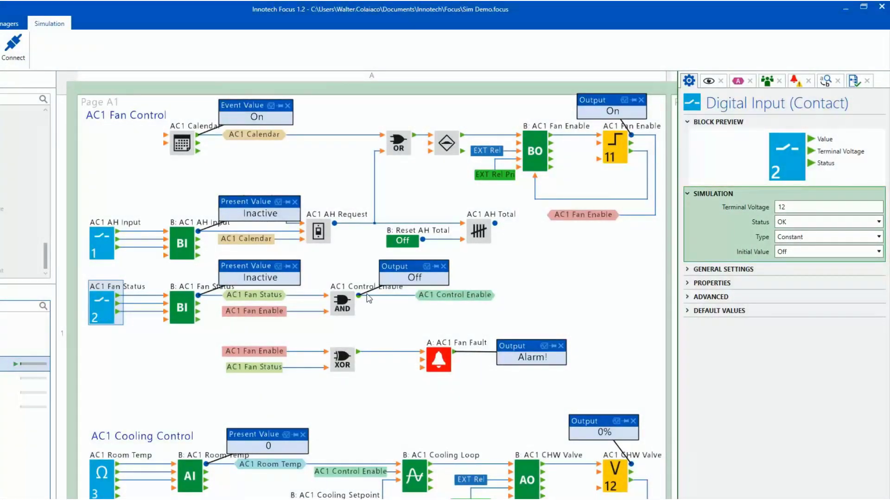
left_click(863, 252)
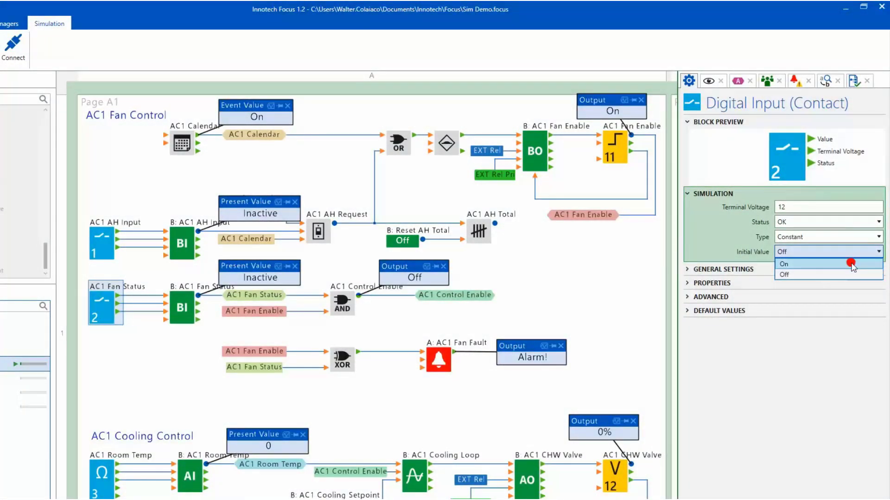
left_click(851, 264)
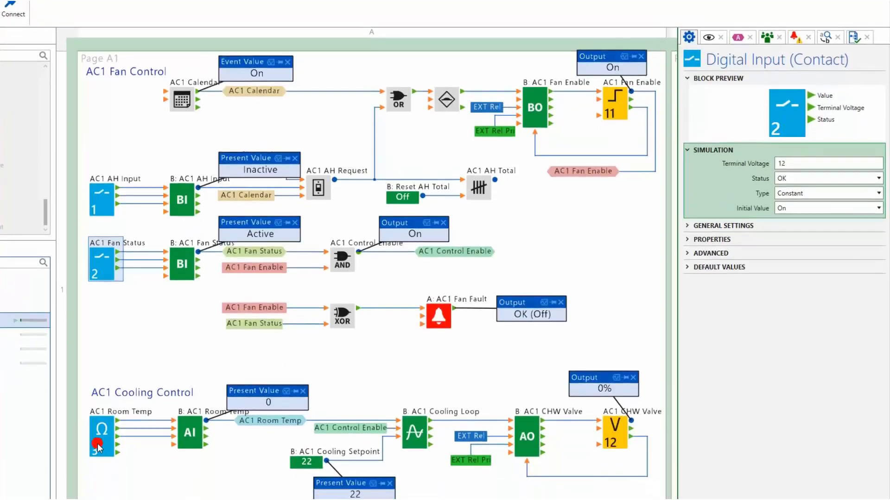
- Set the AC1 Room Temp sensor input's simulation range to a minimum of 19 and a maximum of 29
left_click(100, 489)
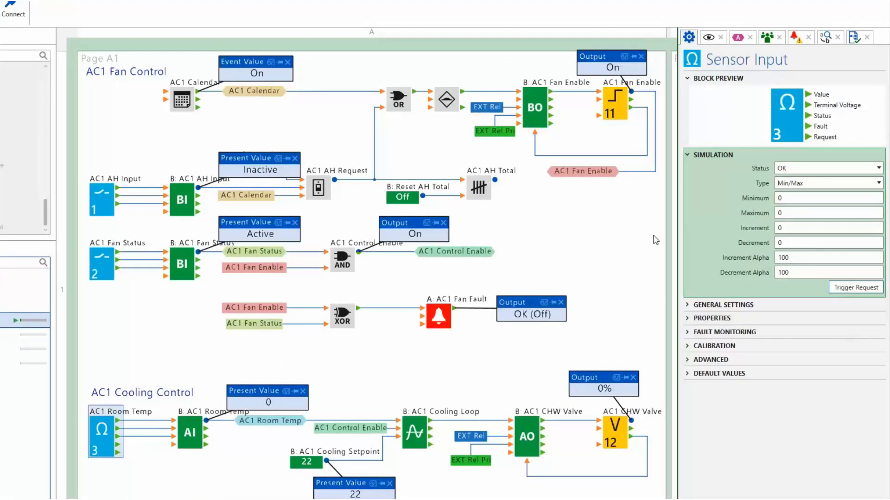
double_click(782, 198)
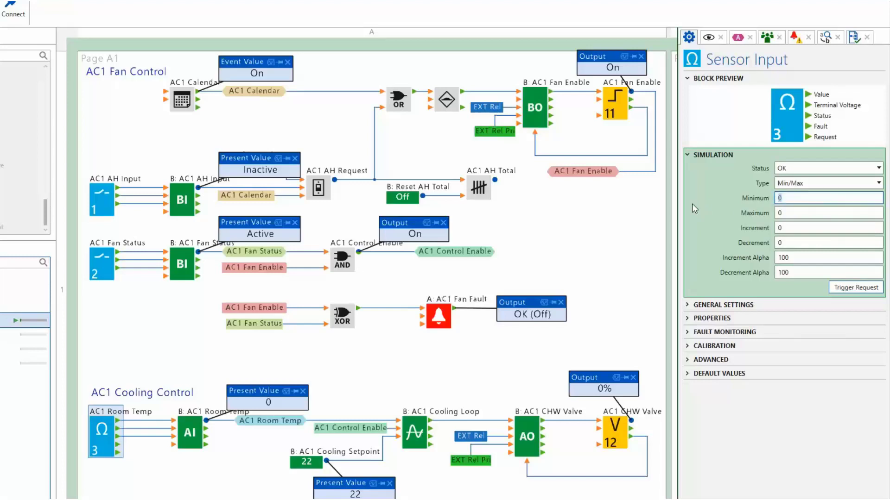
type("19")
key("Tab")
type("29")
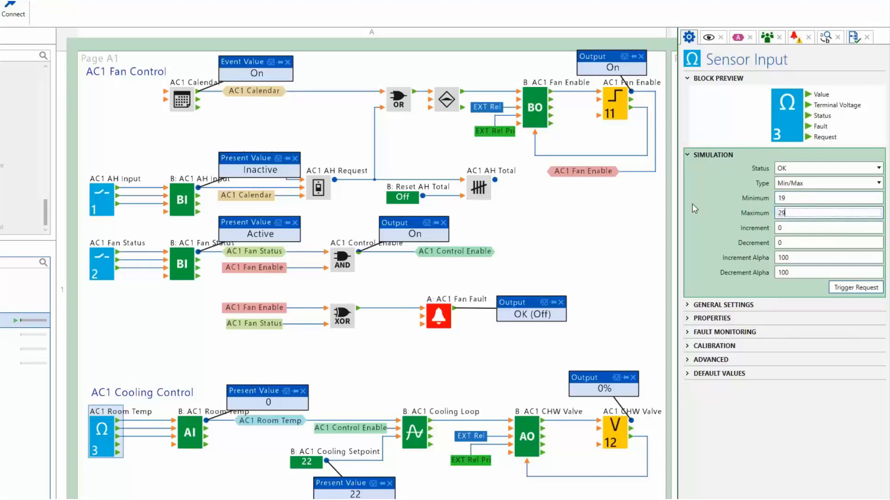
key("Tab")
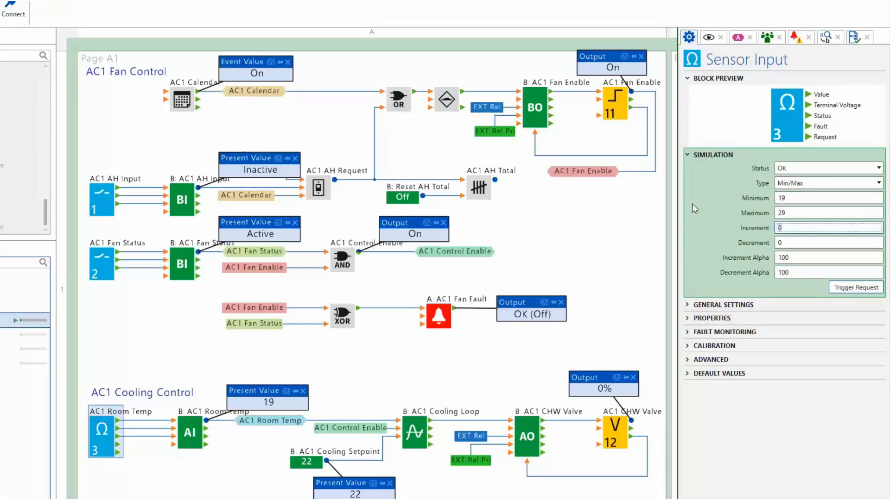
- Set the AC1 Room Temp sensor's simulated increment and decrement to 0.1 and both the increment and decrement alpha to 1
type("0.1")
key("Tab")
type("0.1")
key("Tab")
type("1")
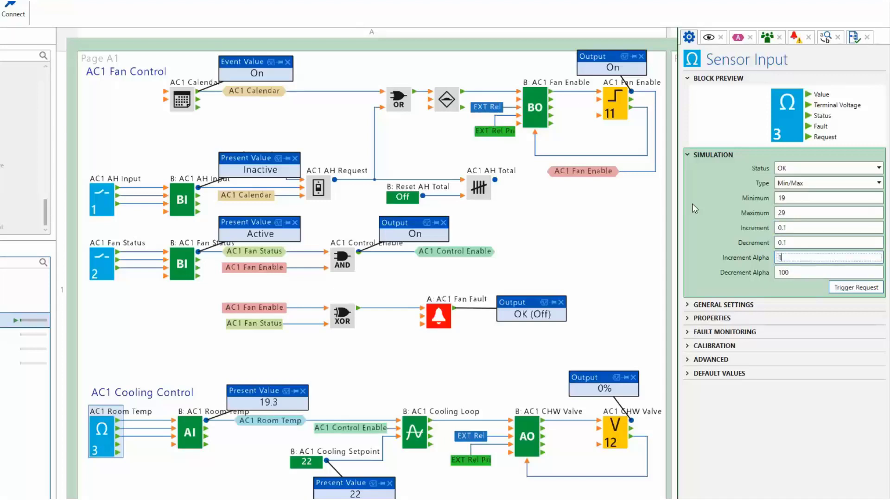
key("Tab")
type("1")
key("Tab")
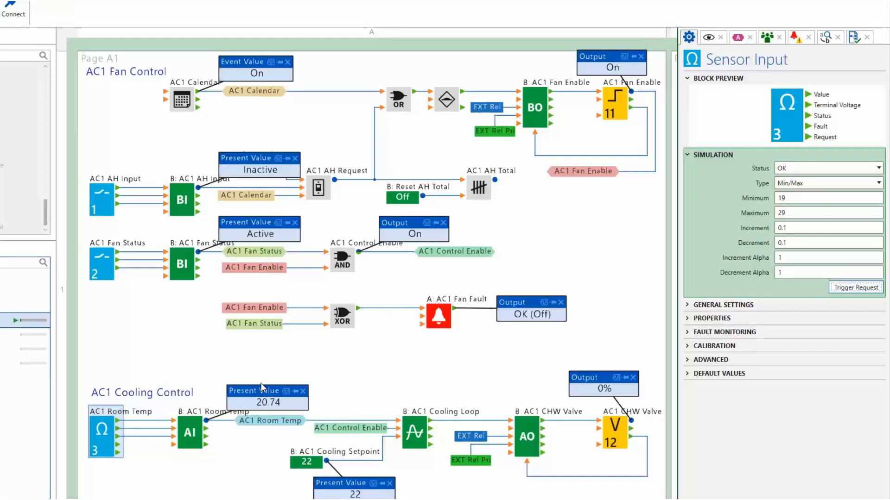
- Reposition the AC1 Room Temp watch above its block and show it as an enlarged trend graph
left_click_drag(257, 392, 229, 383)
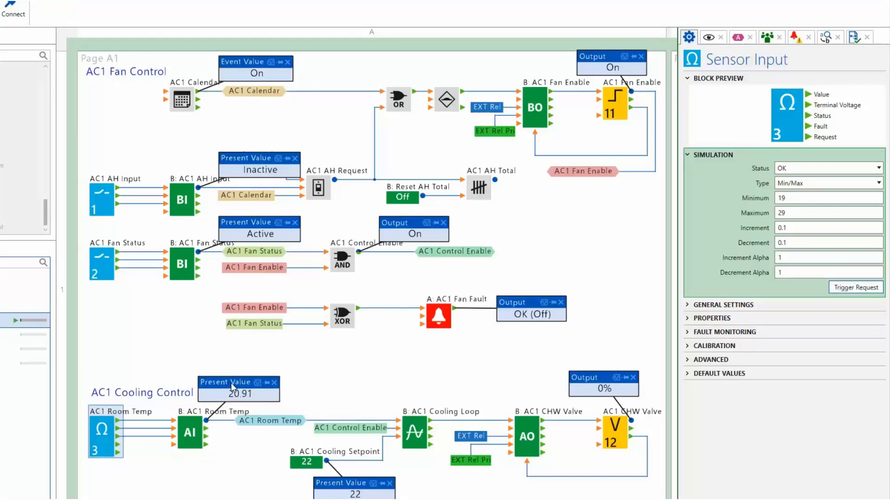
left_click(258, 383)
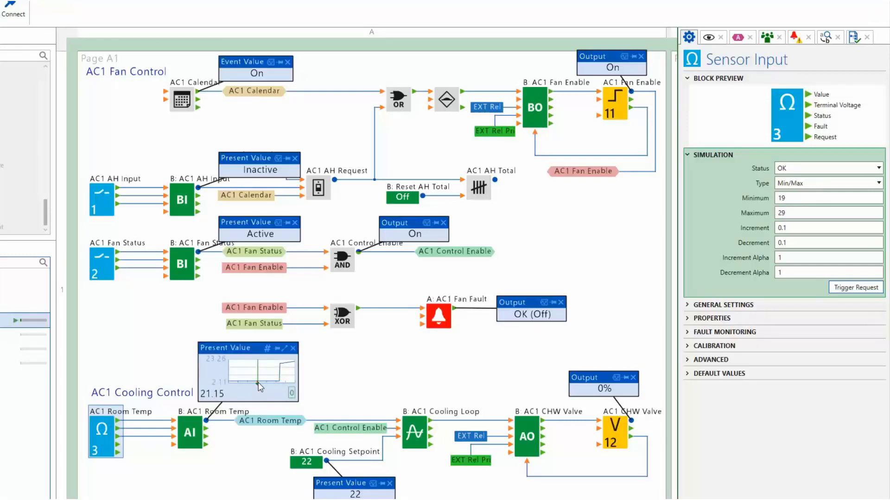
left_click(285, 349)
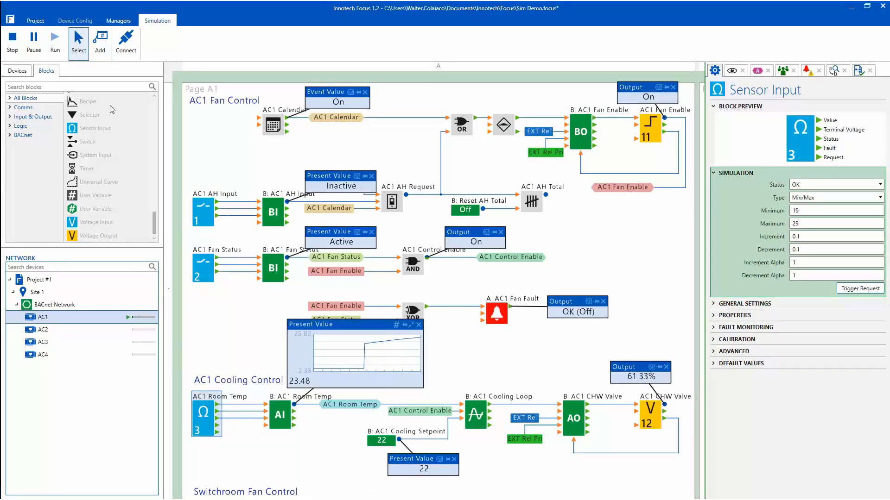
- Pause the simulation, resume it, and pause it again to allow editing of the configuration
left_click(33, 43)
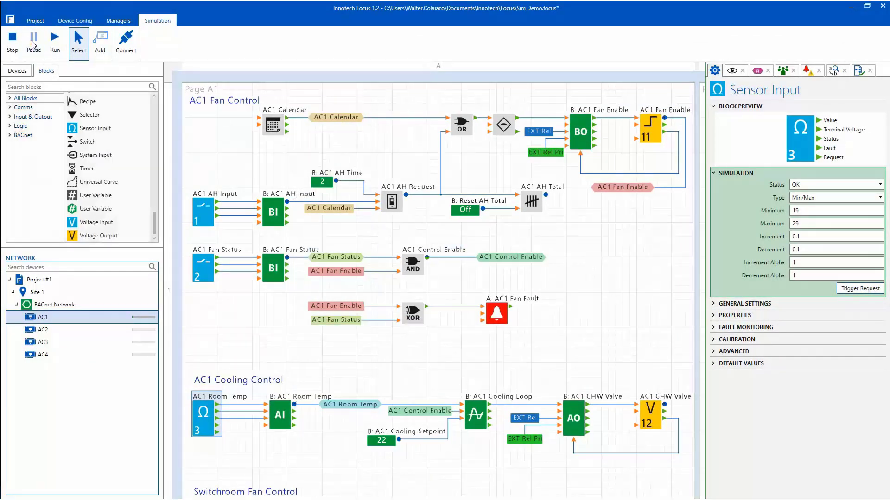
left_click(55, 44)
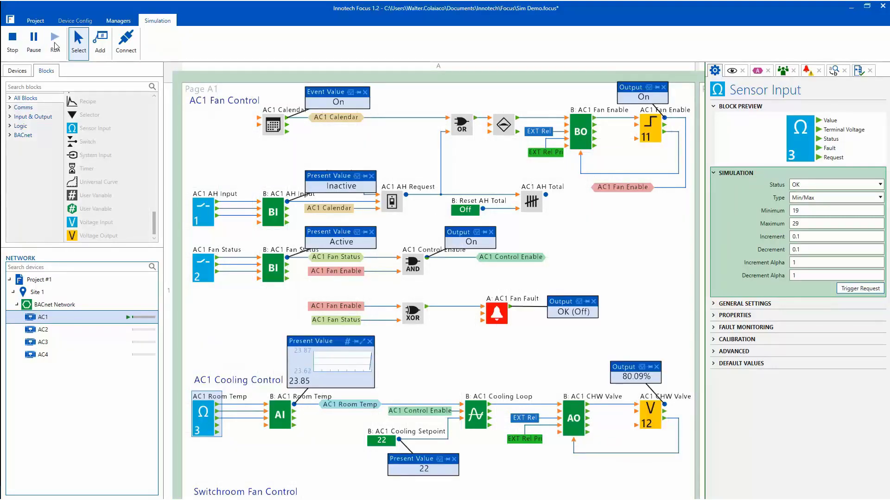
left_click(33, 40)
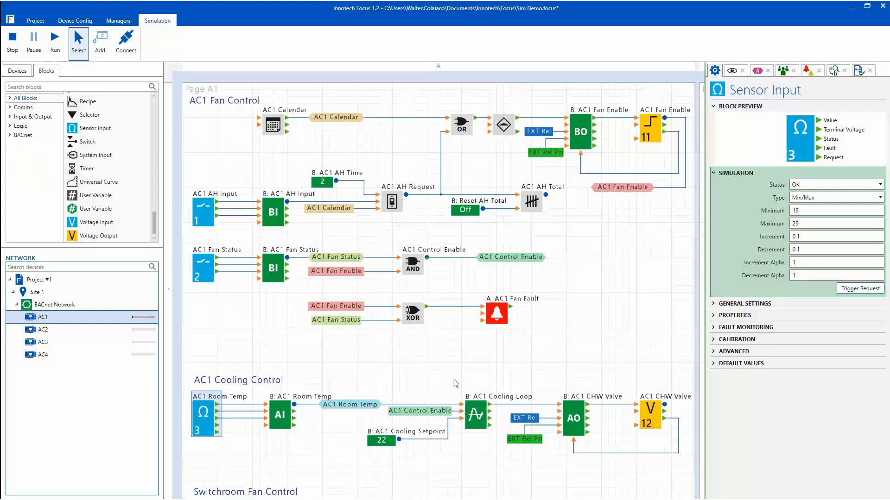
- Add a User Variable of 23 wired to the Switchroom comparator's second input, and connect the comparator's output to the Switch Room Fan binary output
scroll(456, 383, "down", 5)
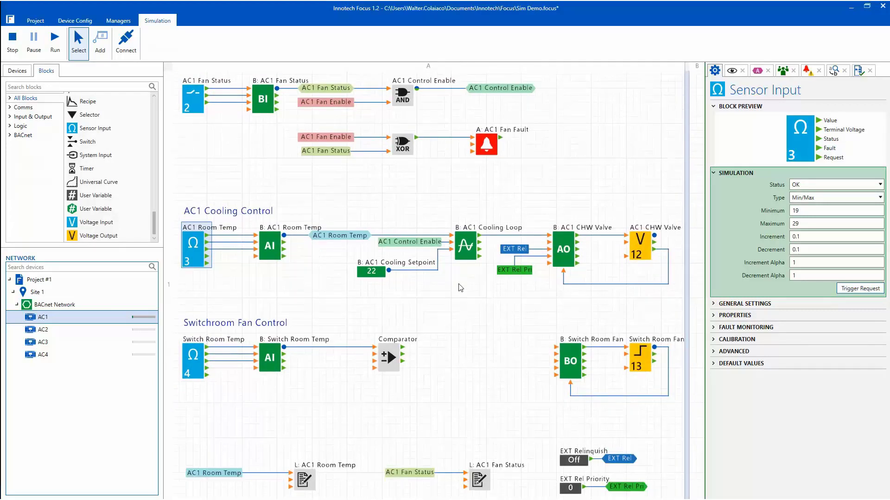
left_click_drag(96, 195, 556, 347)
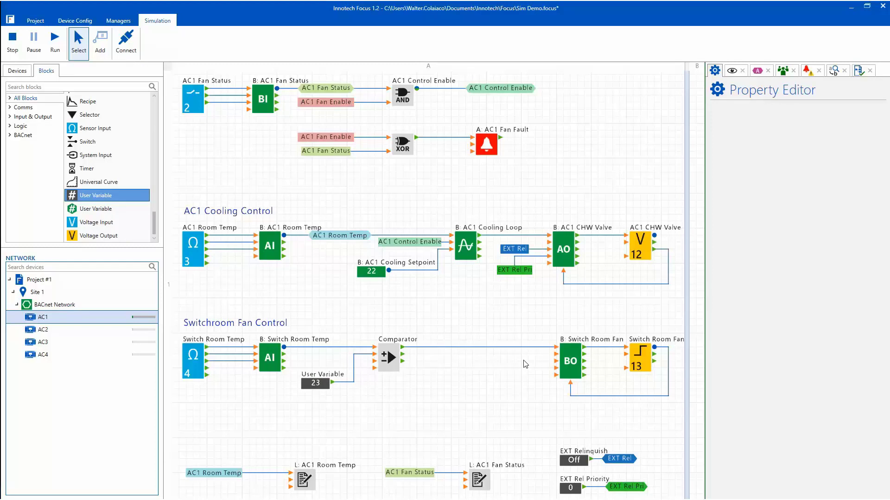
- Resume the simulation and add watches to the Switch Room Temp analog input, the User Variable and the Switch Room Fan digital output
left_click(57, 45)
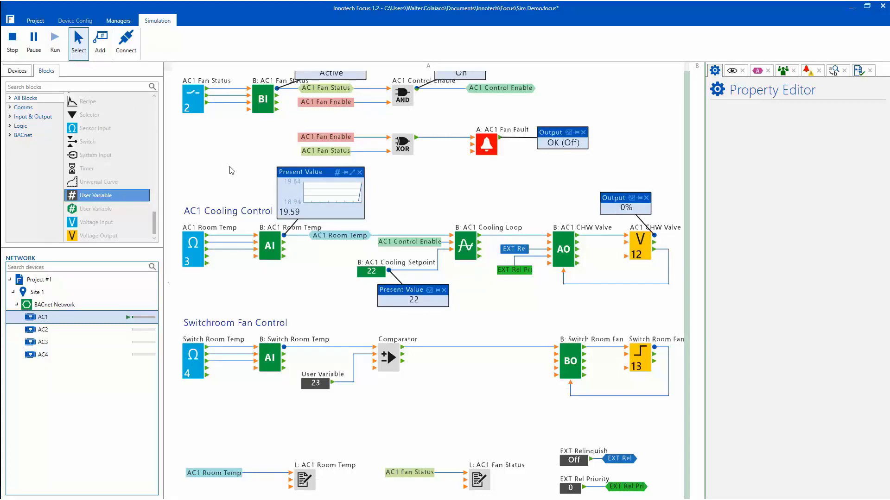
key("a")
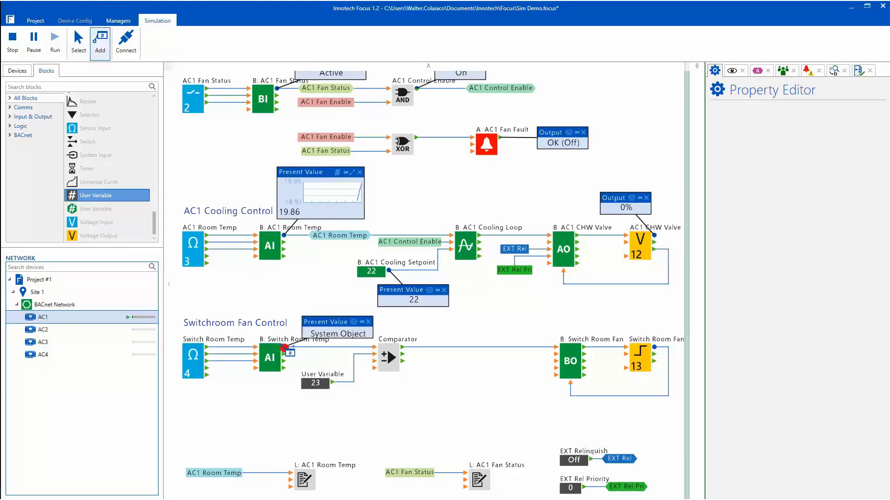
left_click(332, 384)
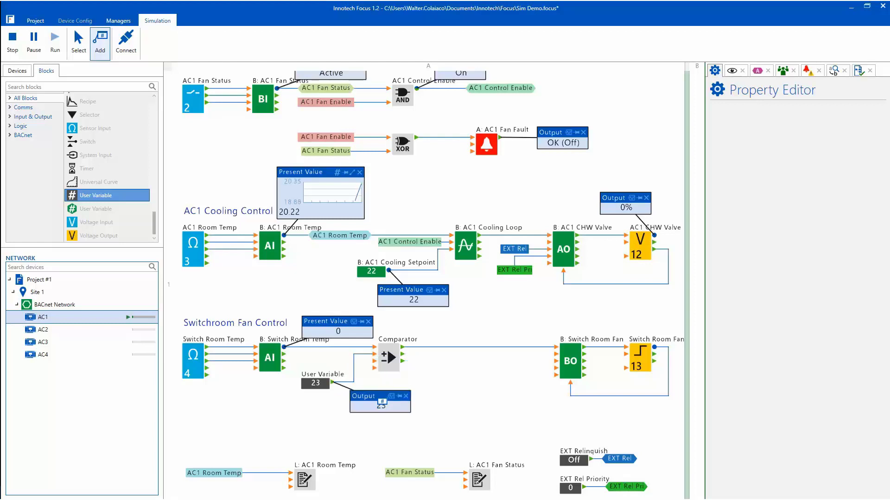
left_click(654, 347)
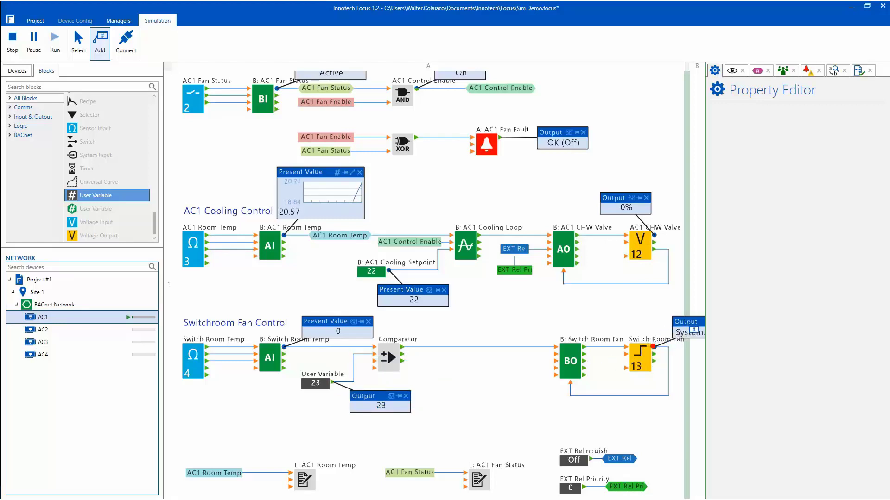
key("s")
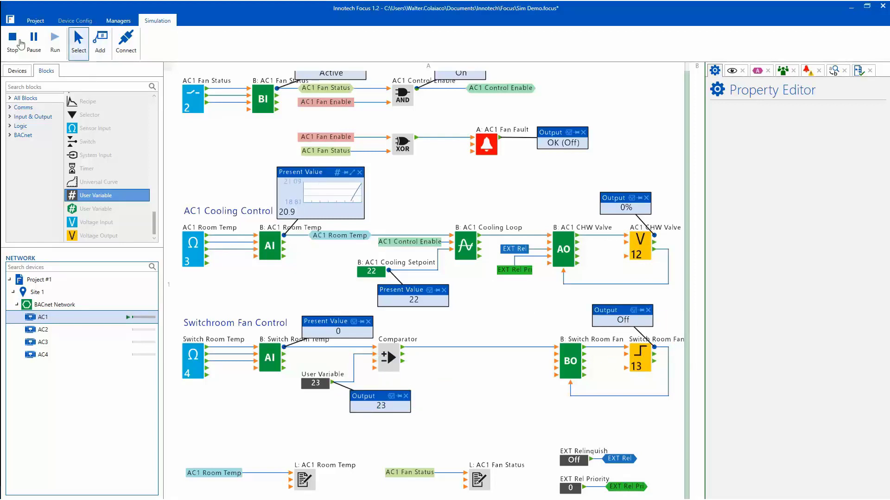
- Stop the simulation and keep the configuration changes made while it was running
left_click(10, 41)
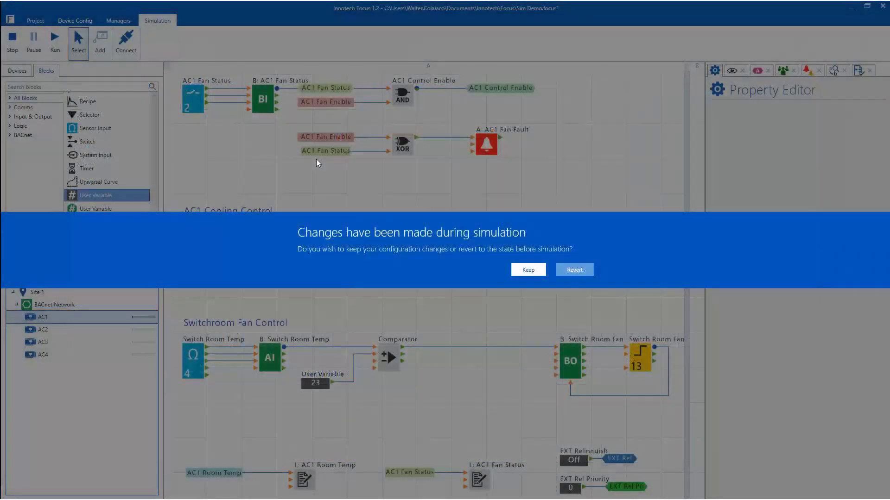
left_click(525, 271)
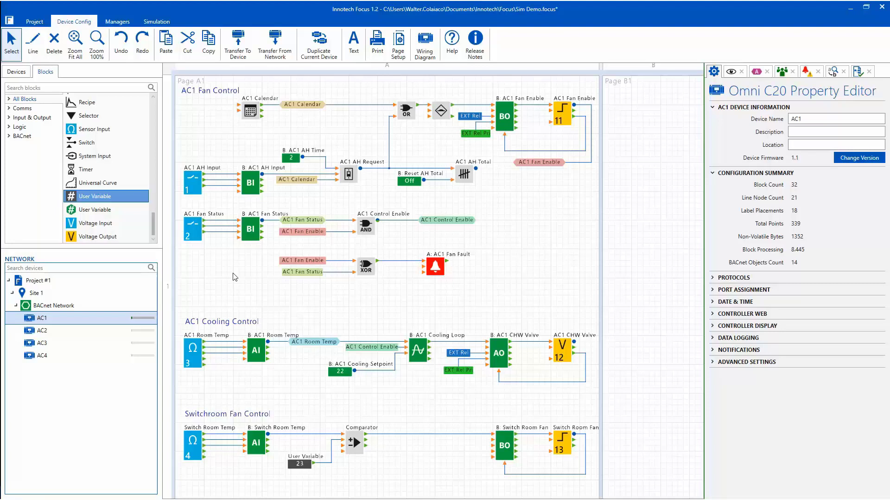
- Check the BACnet network's connection ID and the protocol settings of AC1, including its device address
left_click(74, 306)
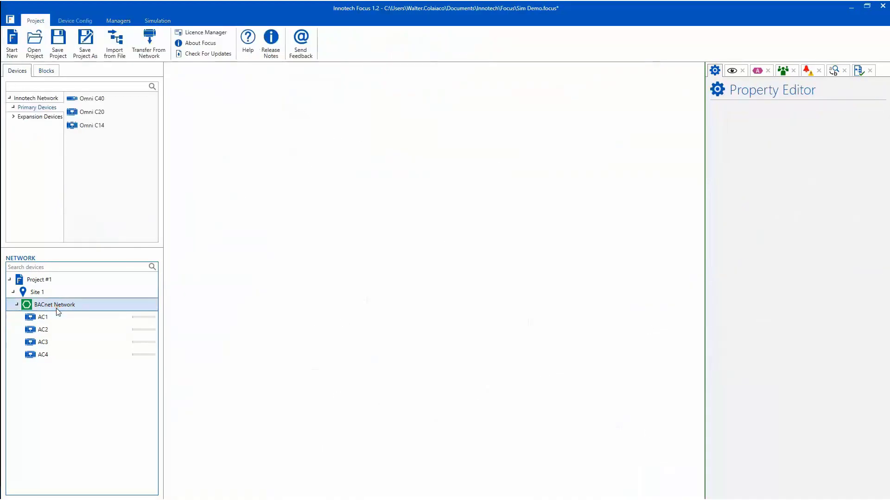
left_click(777, 153)
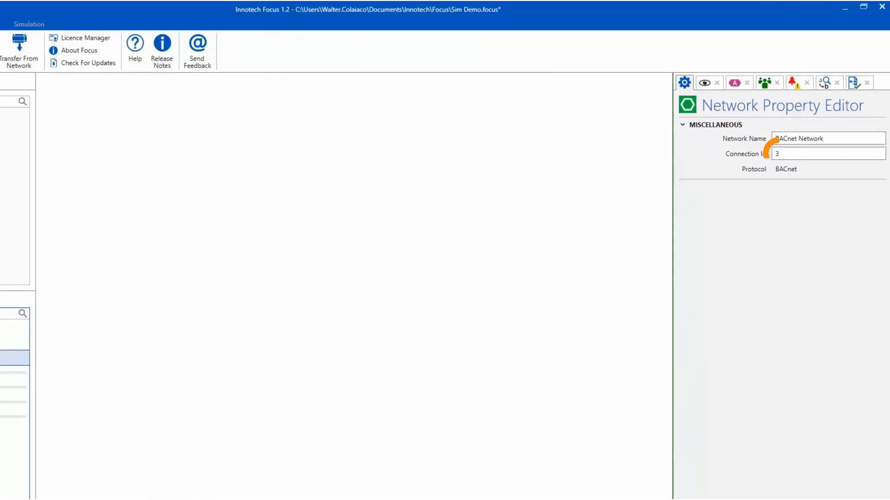
left_click(778, 154)
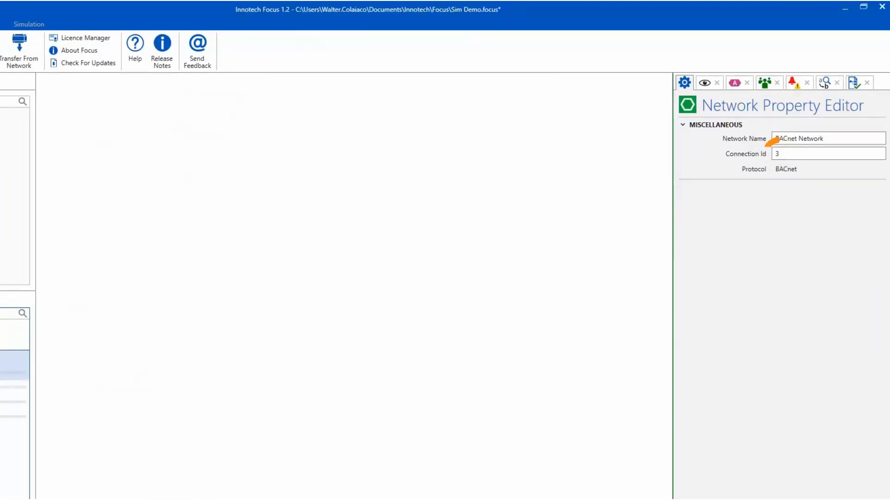
left_click(55, 317)
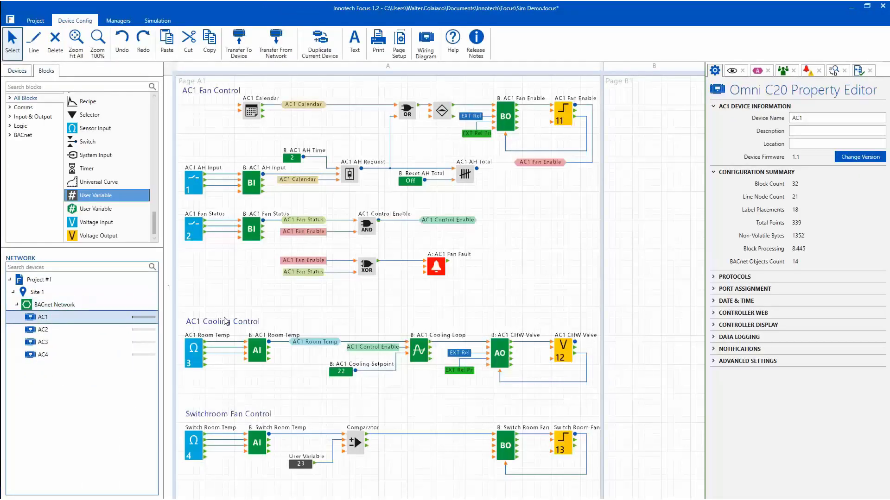
left_click(710, 276)
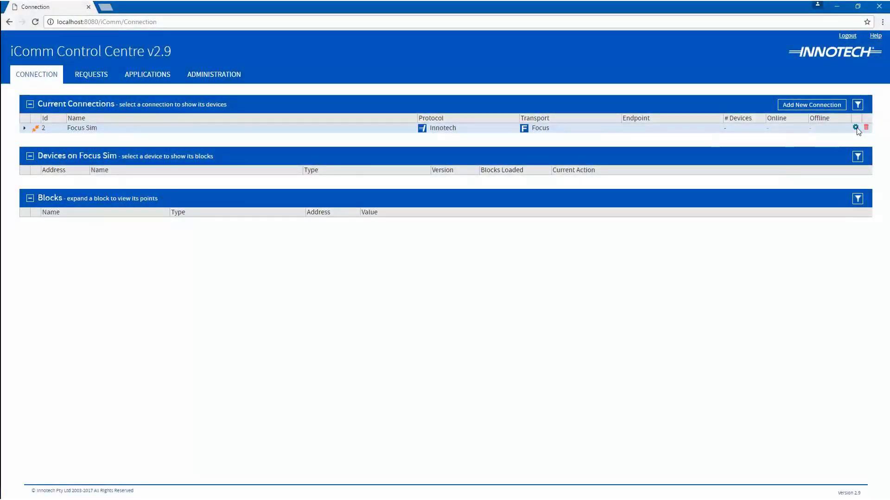
- Review the Focus Sim connection settings in iComm Control Centre, accept them as they are, and return to Innotech Focus
left_click(856, 128)
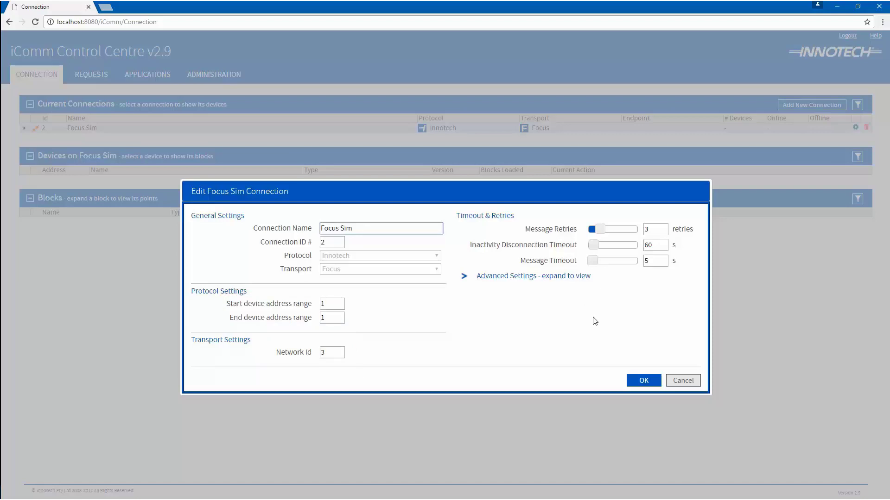
left_click(640, 381)
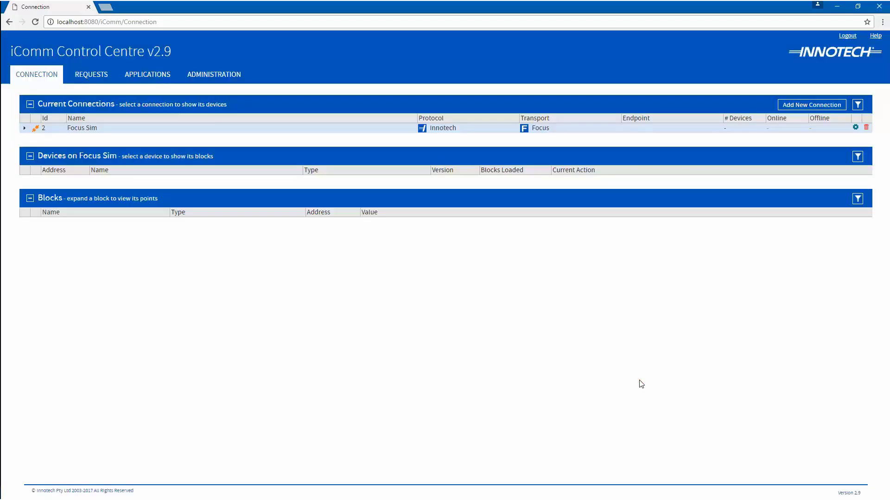
key("alt+Tab")
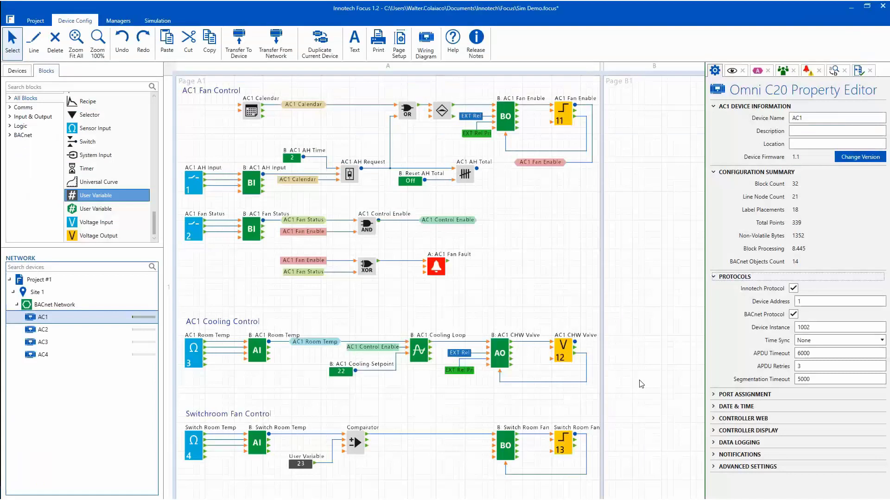
- Run the AC1 simulation, connect it to iComm, and list the blocks of AC1 in iComm Control Centre
left_click(155, 21)
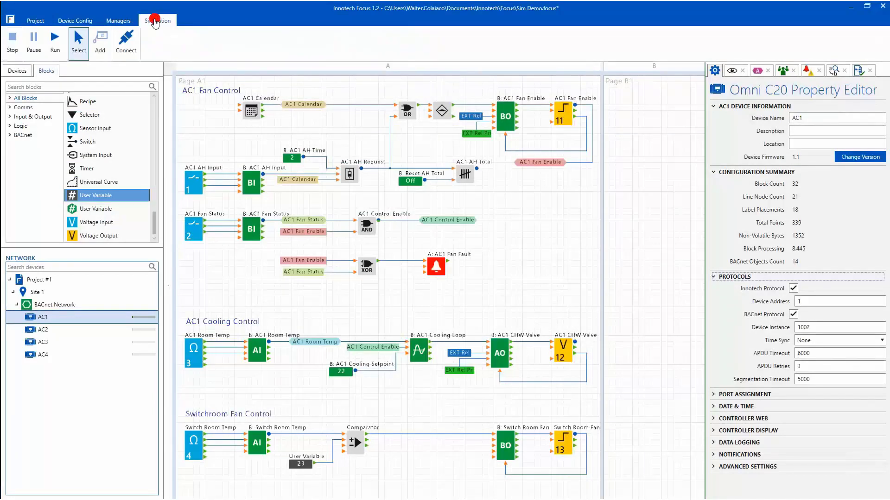
left_click(55, 40)
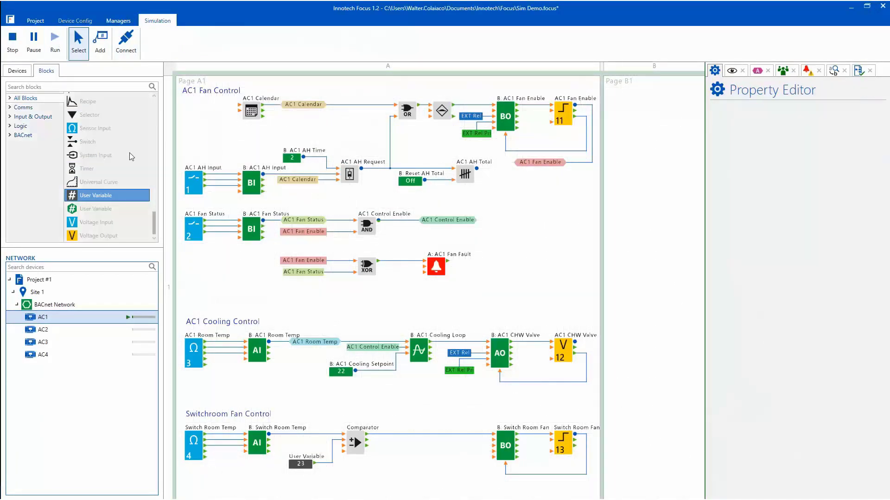
left_click(126, 45)
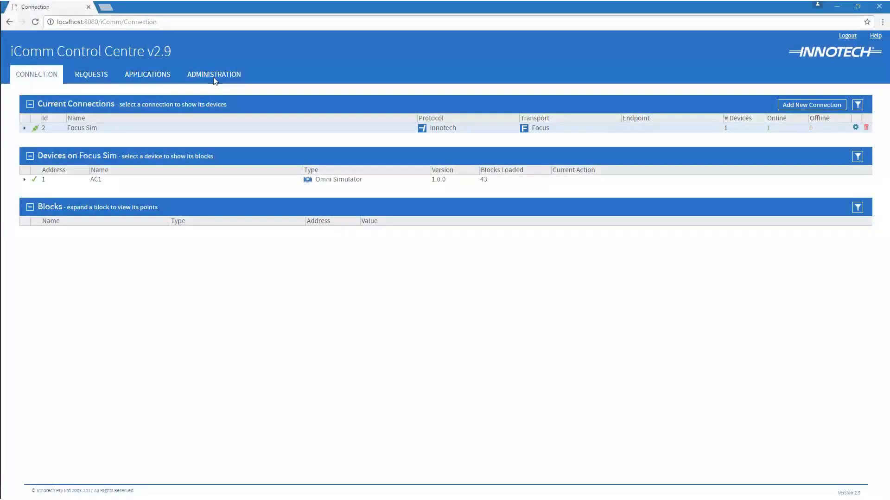
left_click(225, 180)
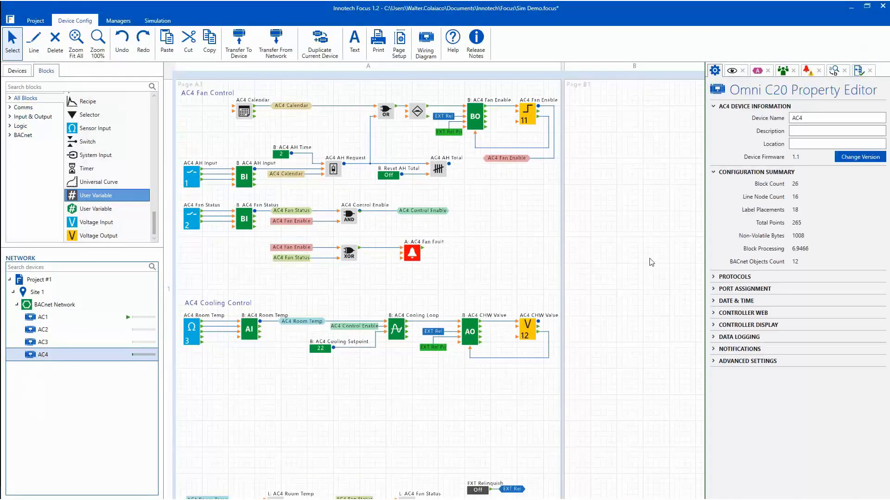
- Show the protocol settings of AC4 in Innotech Focus and run its simulation
left_click(714, 276)
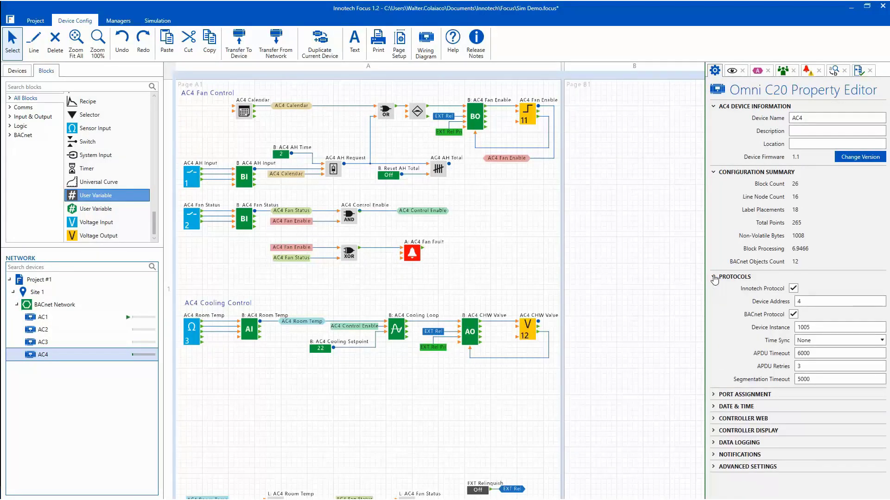
left_click(158, 20)
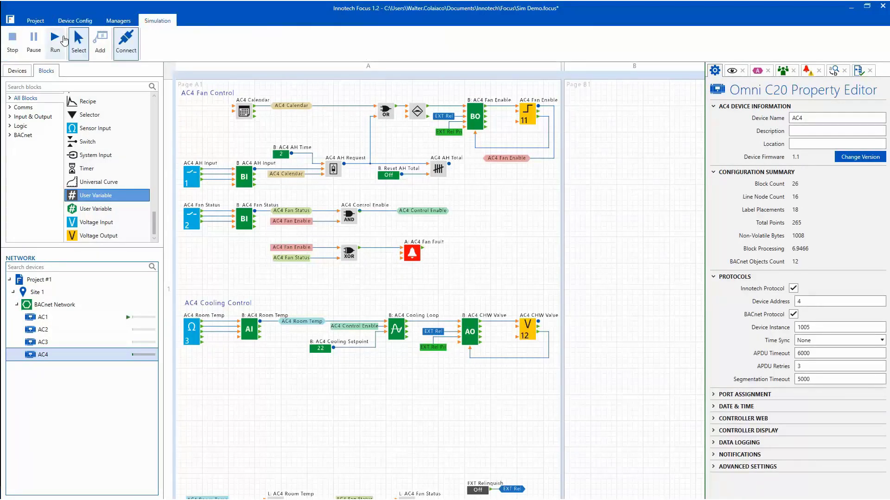
left_click(55, 40)
- Run the simulations of AC3 and AC2 as well
left_click(60, 344)
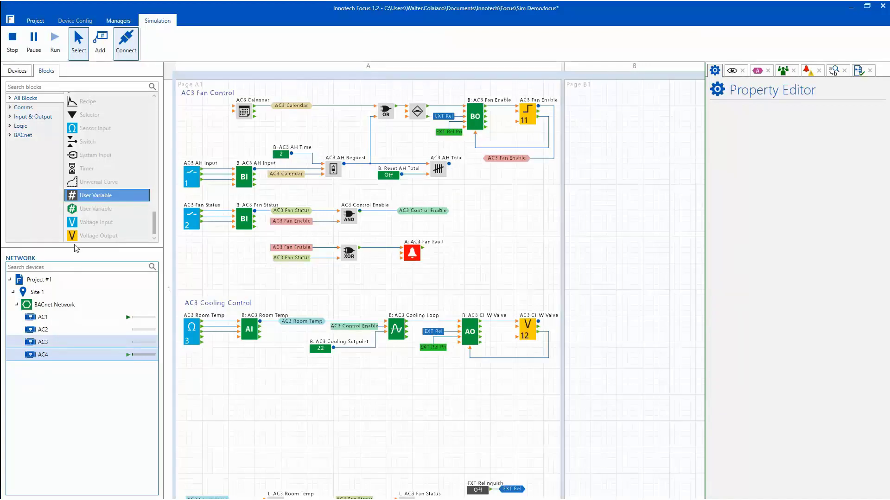
left_click(156, 23)
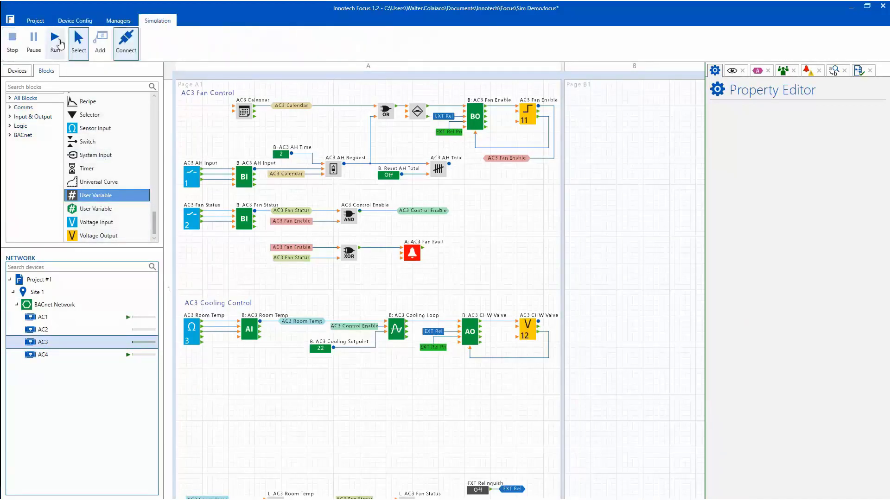
left_click(58, 330)
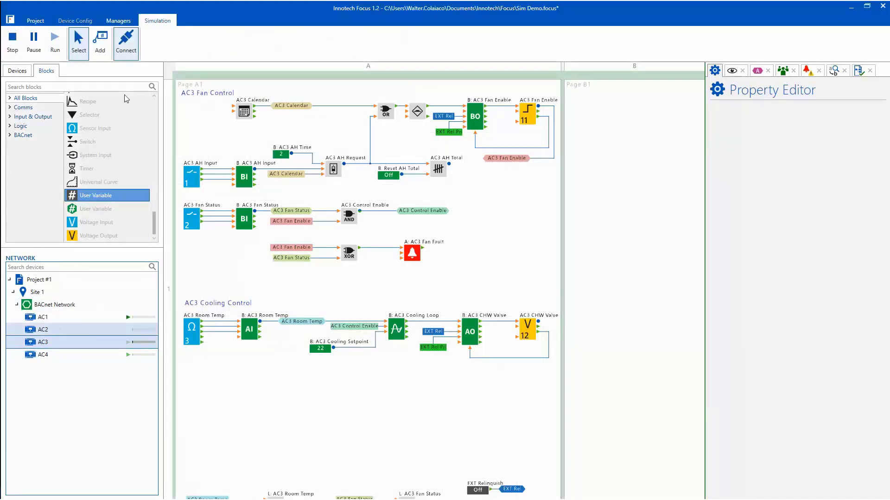
left_click(157, 22)
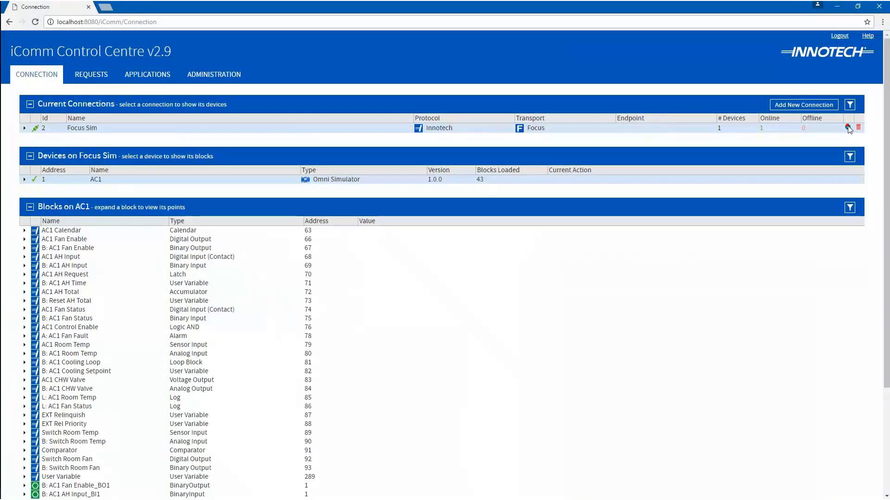
- Set the end device address range of the Focus Sim connection to 4 in iComm Control Centre and save it
left_click(847, 127)
left_click_drag(331, 318, 309, 320)
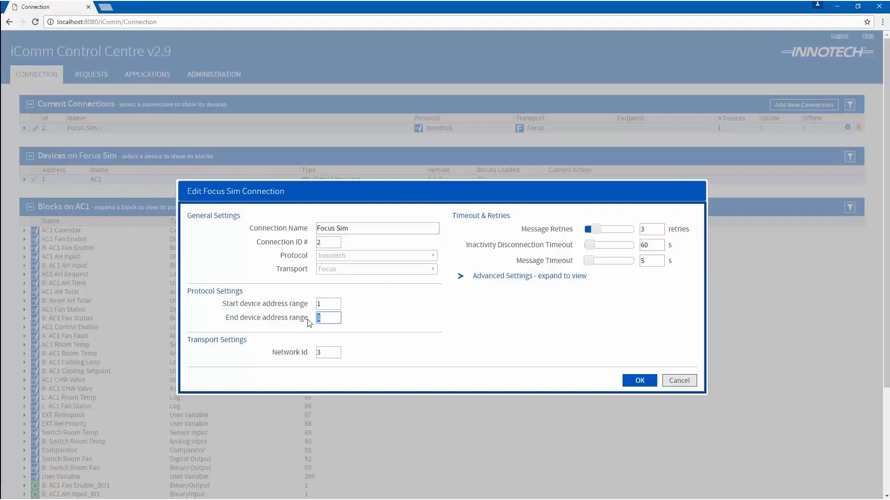
type("4")
left_click(637, 382)
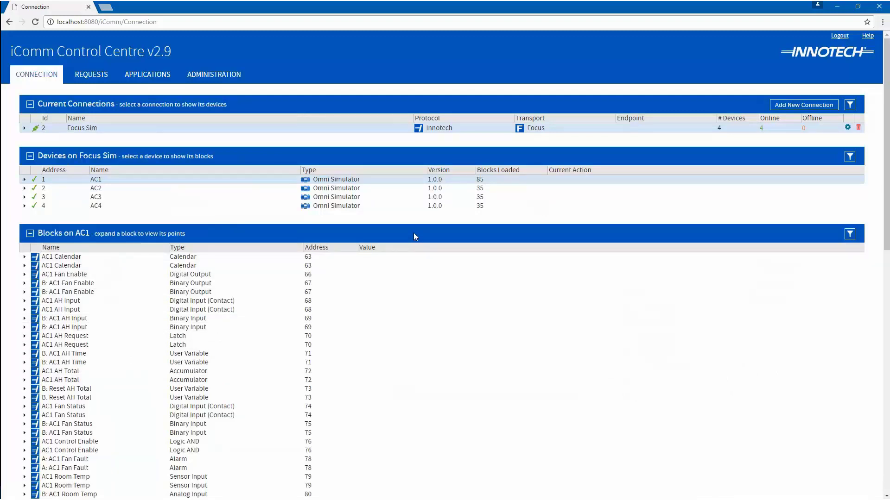
- View the block lists of AC2, AC3 and AC4 on the Focus Sim connection
left_click(386, 190)
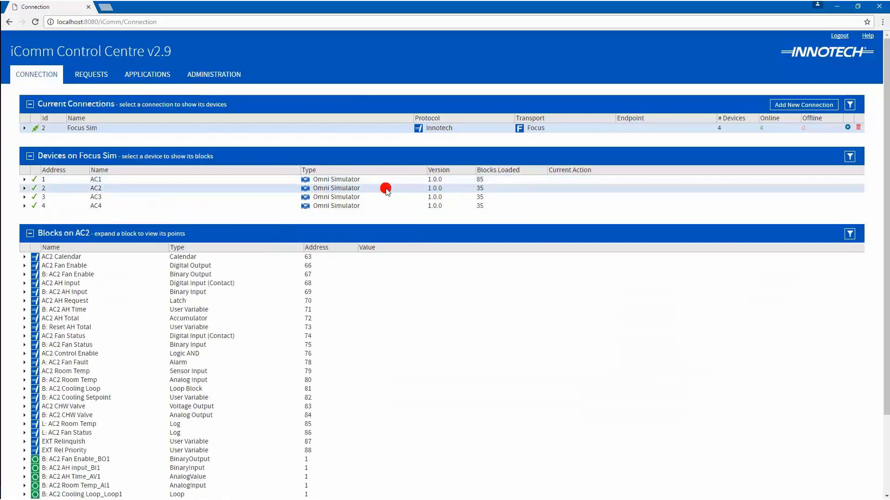
left_click(386, 196)
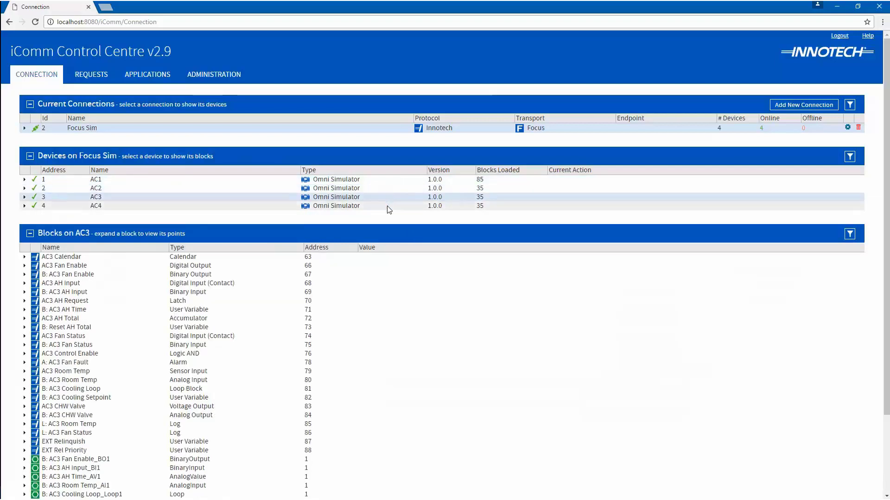
left_click(388, 206)
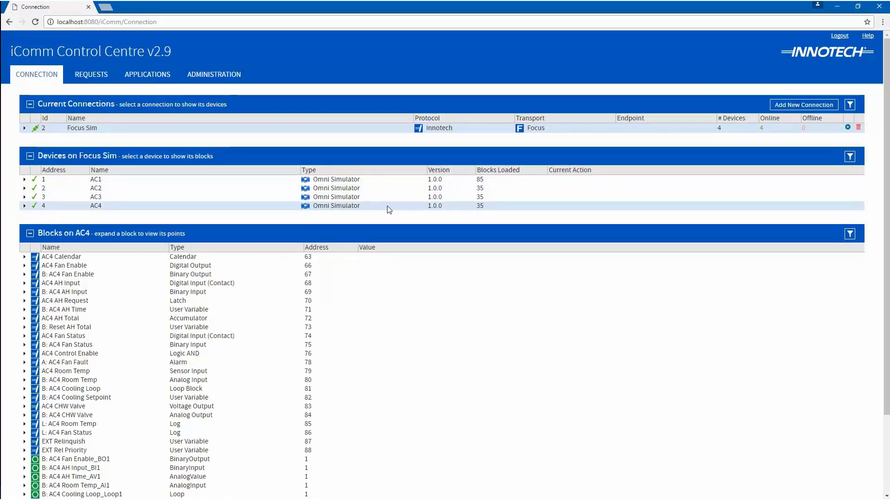